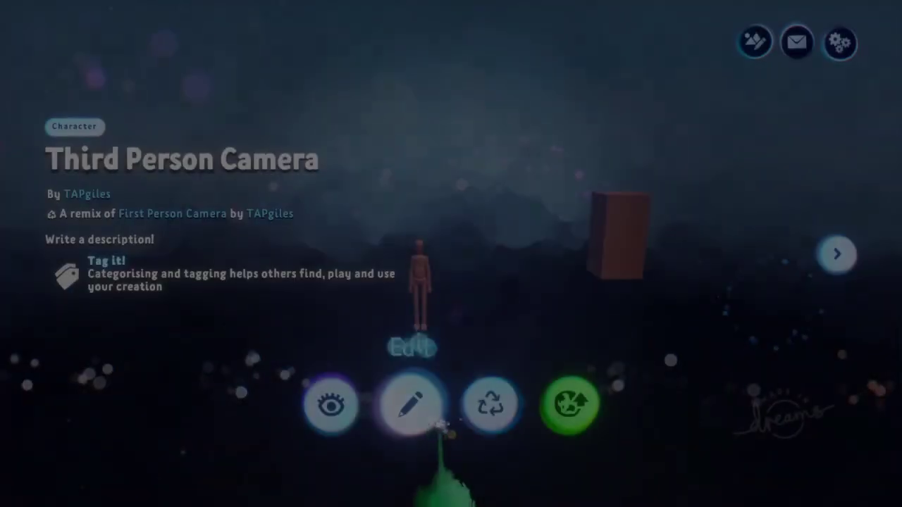
Open the creation from its info page and switch from play mode into edit mode.
click(413, 404)
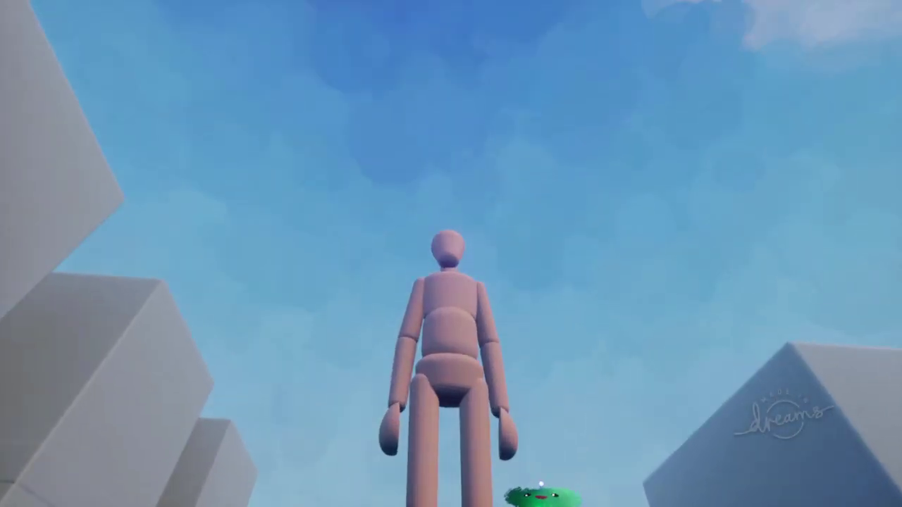
key(Escape)
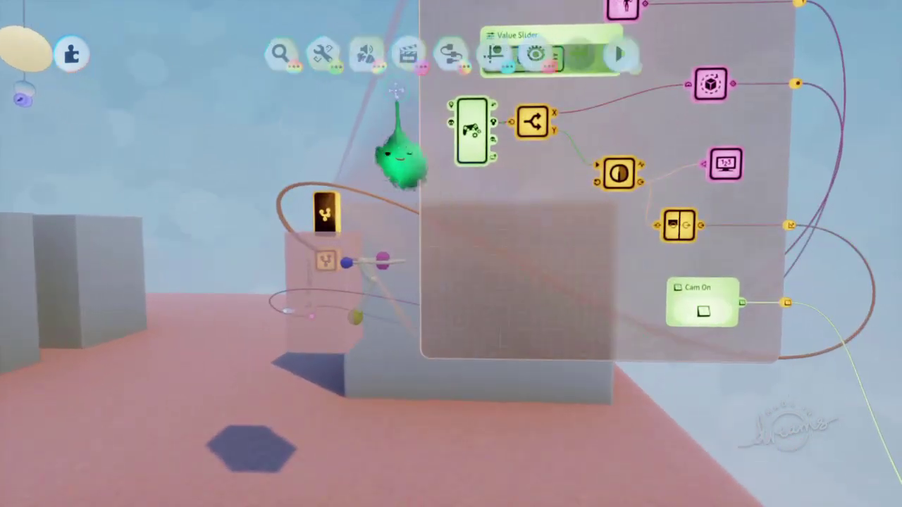
Place a Text Displayer gadget from the Gadgets menu onto the microchip.
click(451, 54)
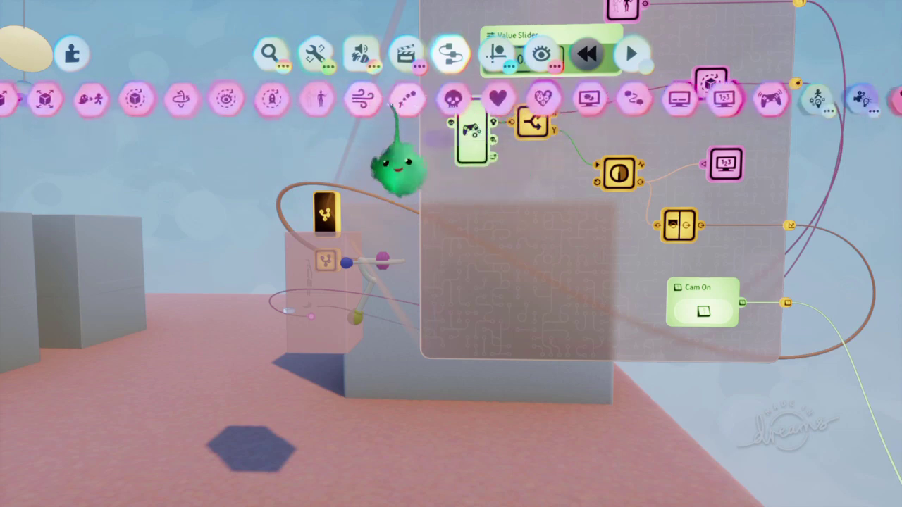
click(536, 97)
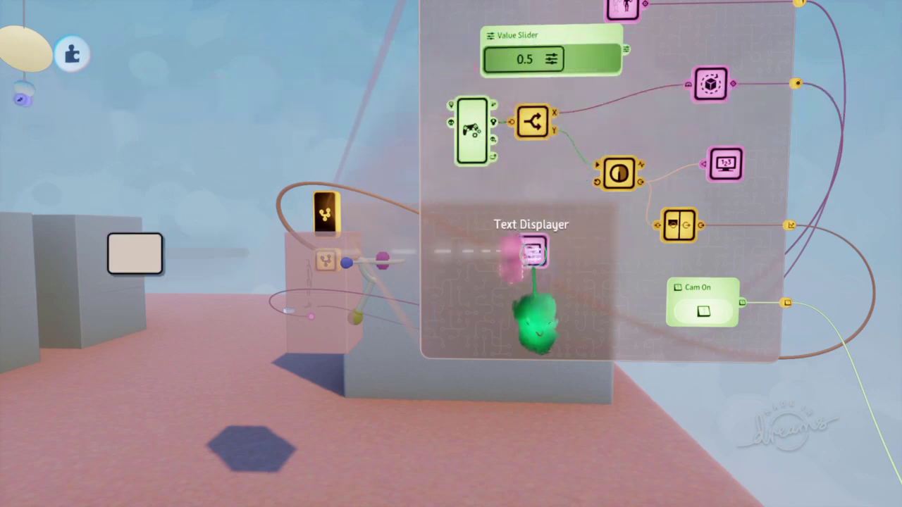
click(536, 256)
Set the Text Displayer's text to the <uiconniespark> icon tag.
click(373, 177)
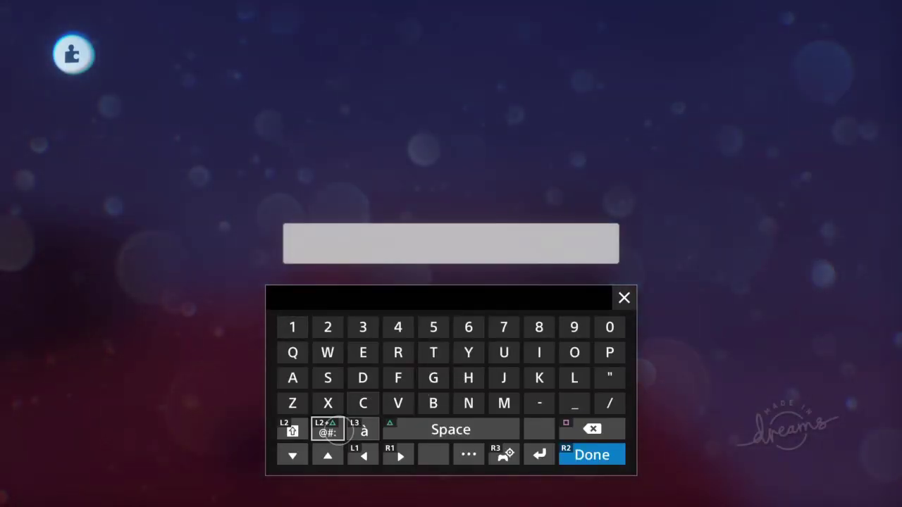
click(328, 432)
click(326, 428)
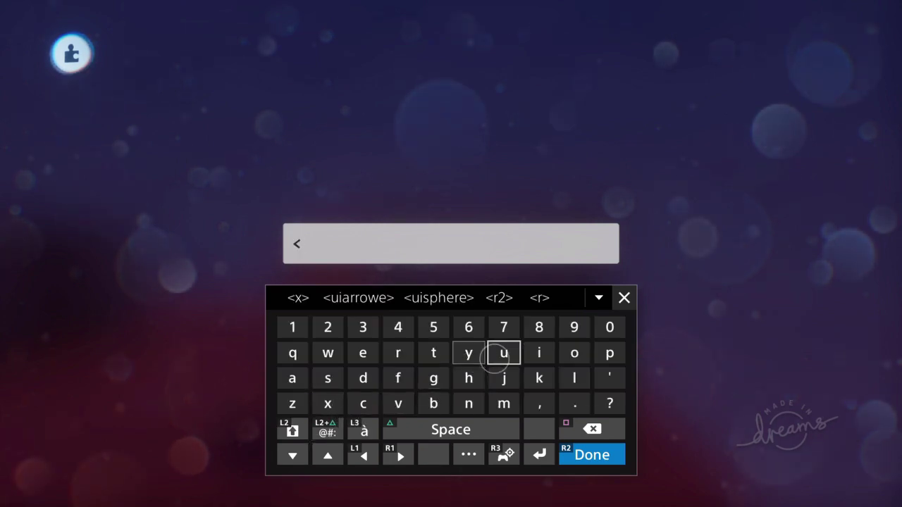
text(uiconniespark)
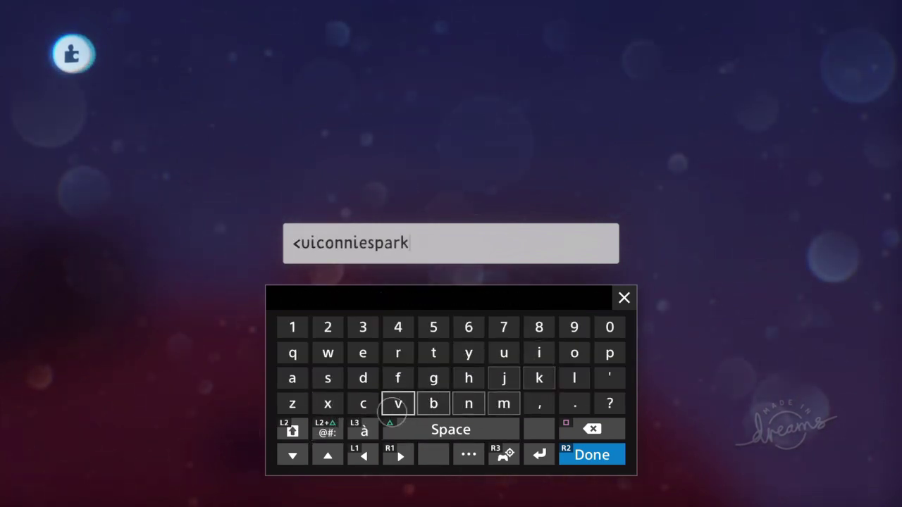
click(327, 430)
key(Return)
Scale up the Text Displayer's triangle icon, close its menus, then reopen the microchip.
drag(227, 208, 197, 262)
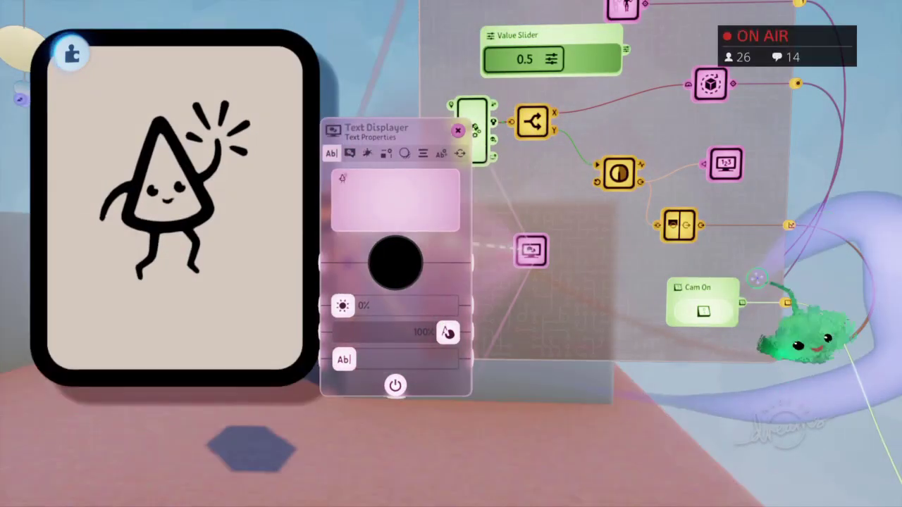
key(Escape)
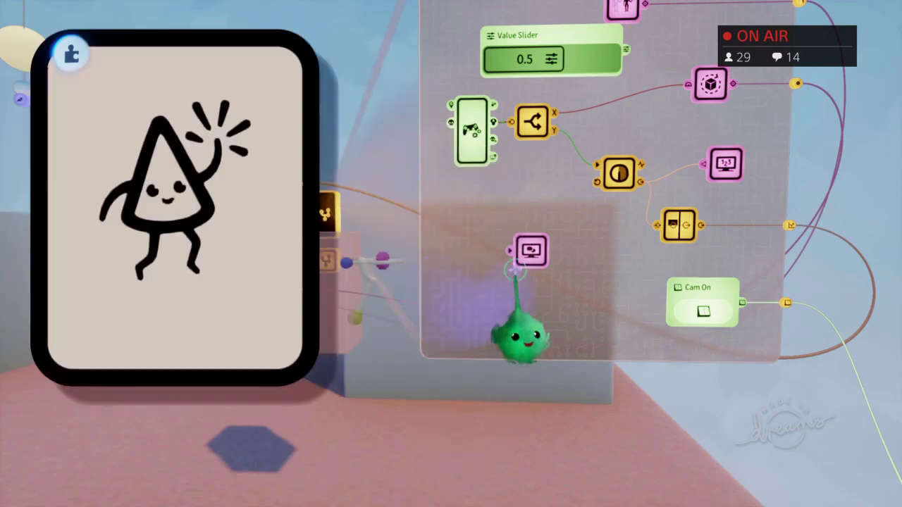
key(Escape)
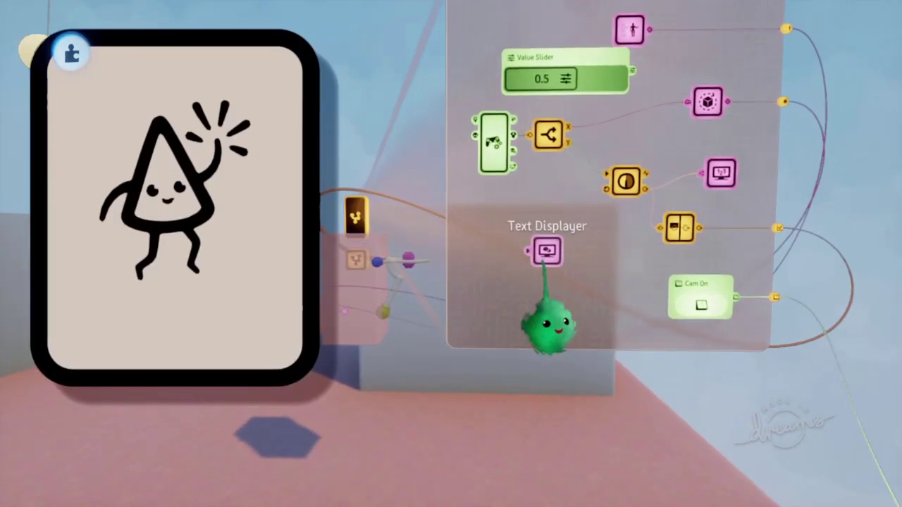
key(Escape)
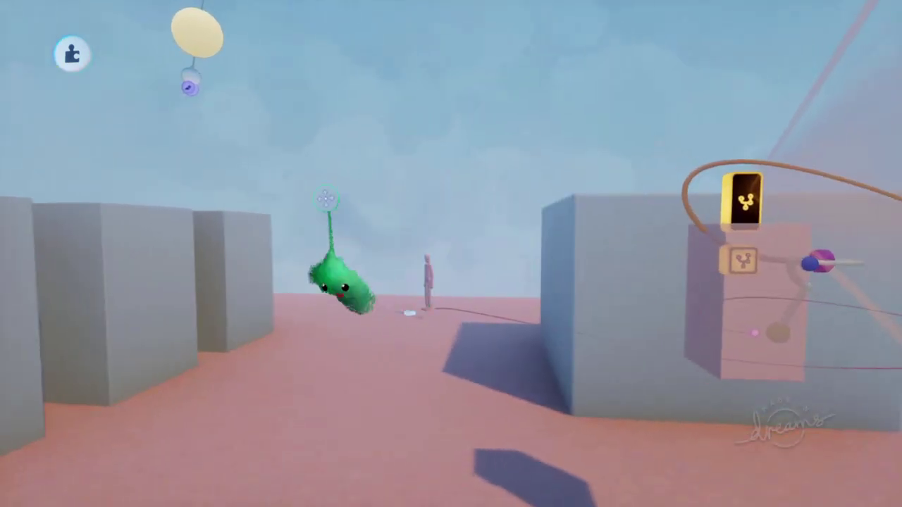
drag(486, 288, 476, 236)
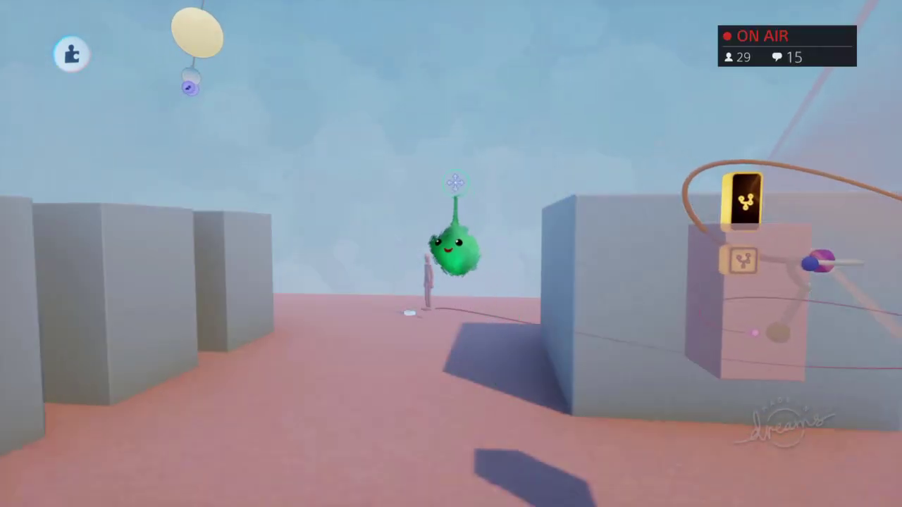
key(Tab)
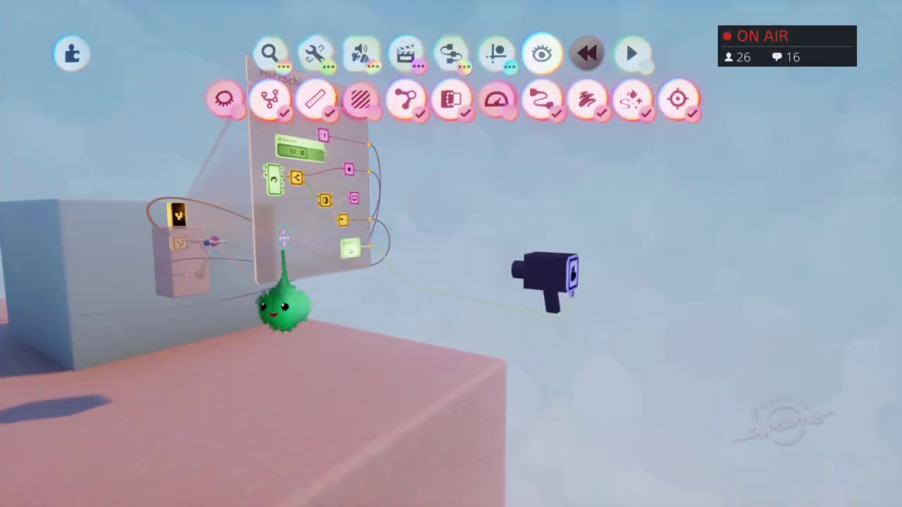
Grab the microchip's wired camera gadget and move it to a new spot.
middle_drag(211, 242, 629, 278)
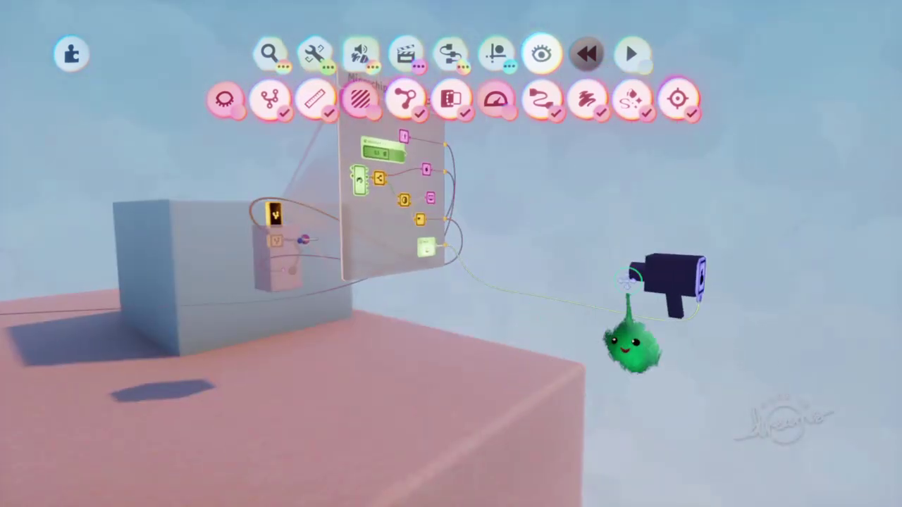
middle_drag(582, 372, 546, 233)
drag(546, 289, 372, 394)
middle_drag(383, 389, 453, 383)
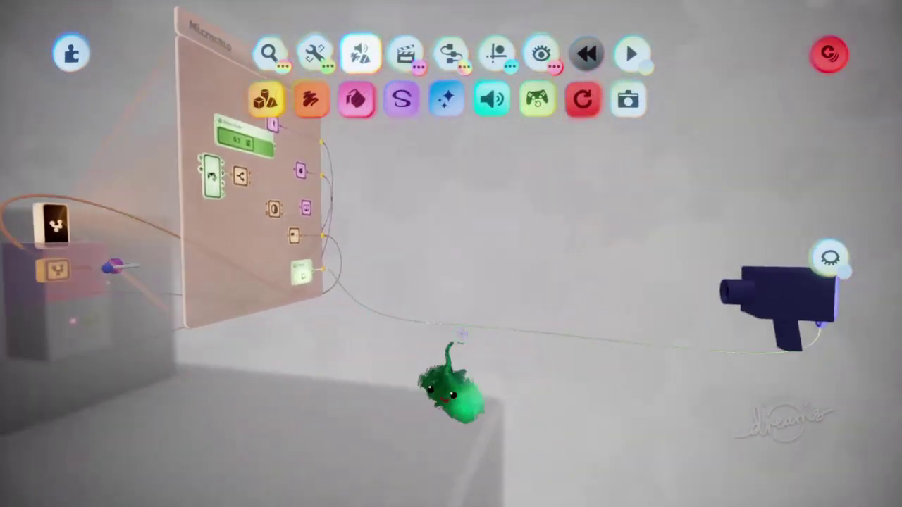
Hide everything else, turn the camera gadget to face forward, and preview its shot.
click(834, 266)
middle_drag(797, 305, 323, 254)
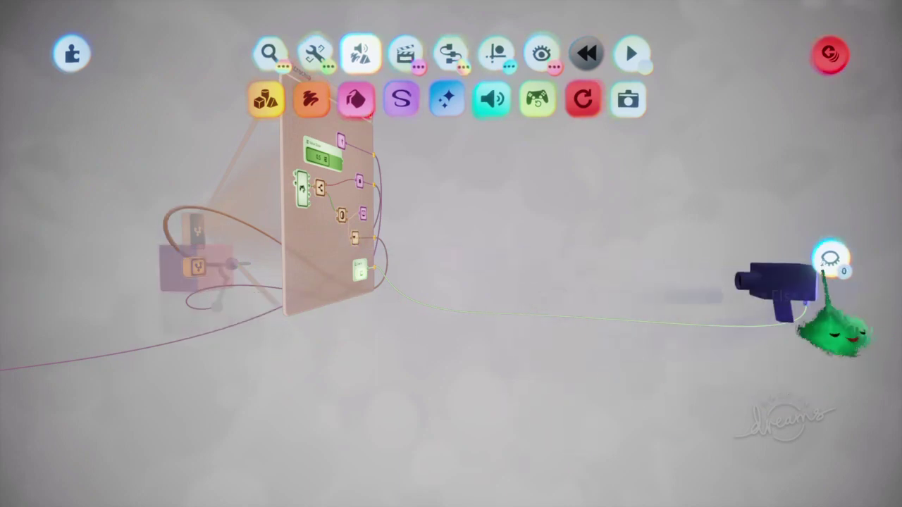
middle_drag(652, 355, 496, 407)
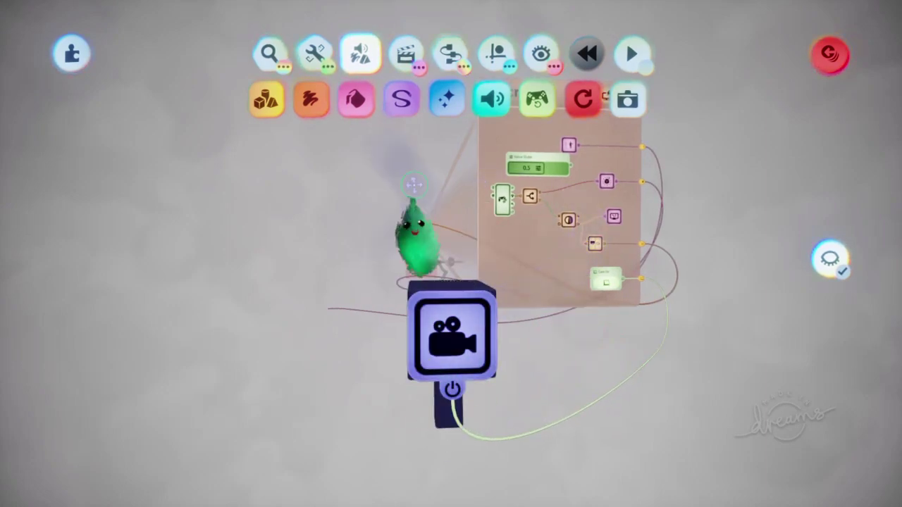
click(453, 408)
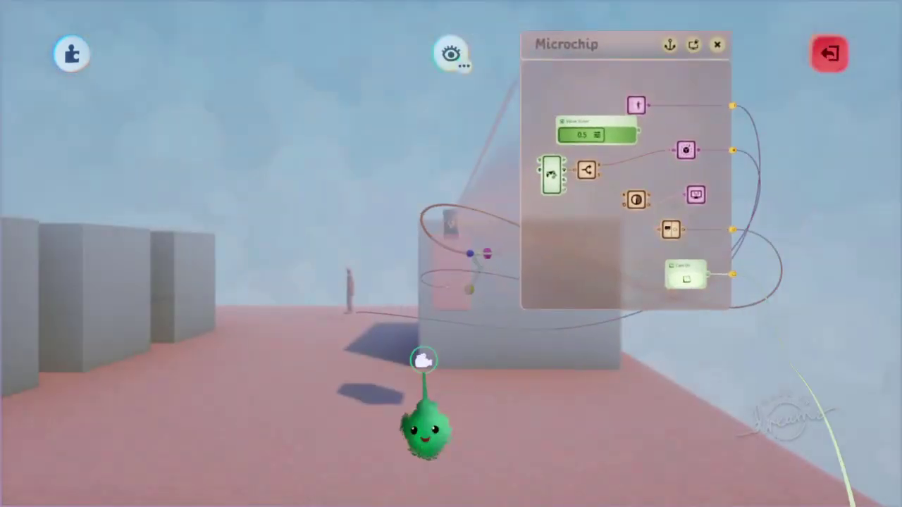
key(Escape)
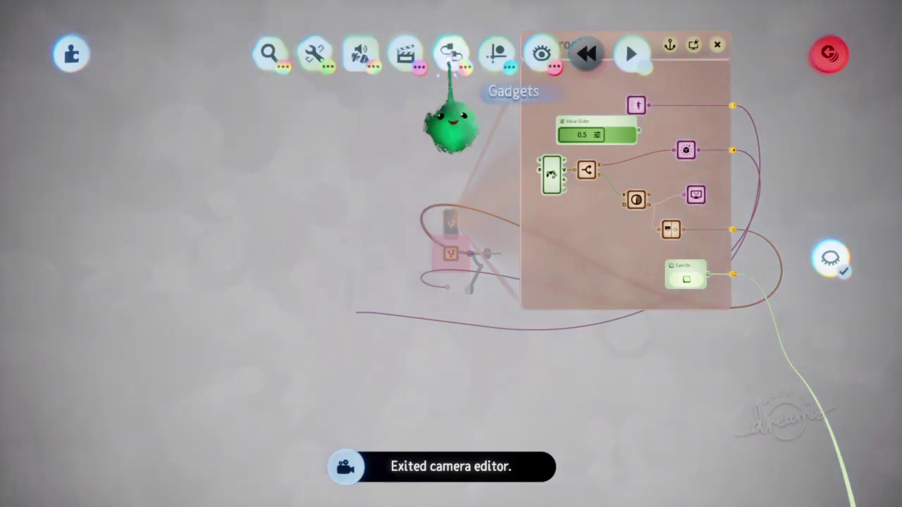
Start a new painting from the Create menu and spray a pale red rectangle.
click(311, 99)
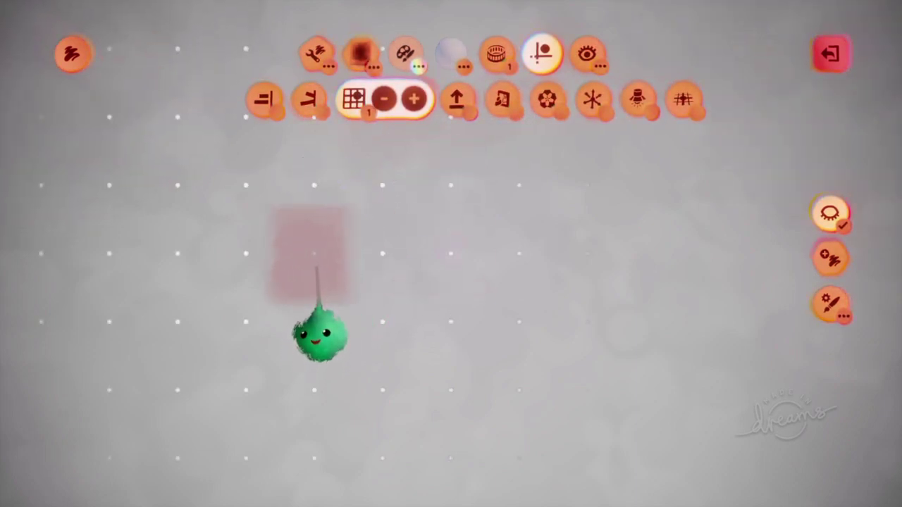
Exit paint mode, view the red patch beside the microchip, and select it for editing.
key(Escape)
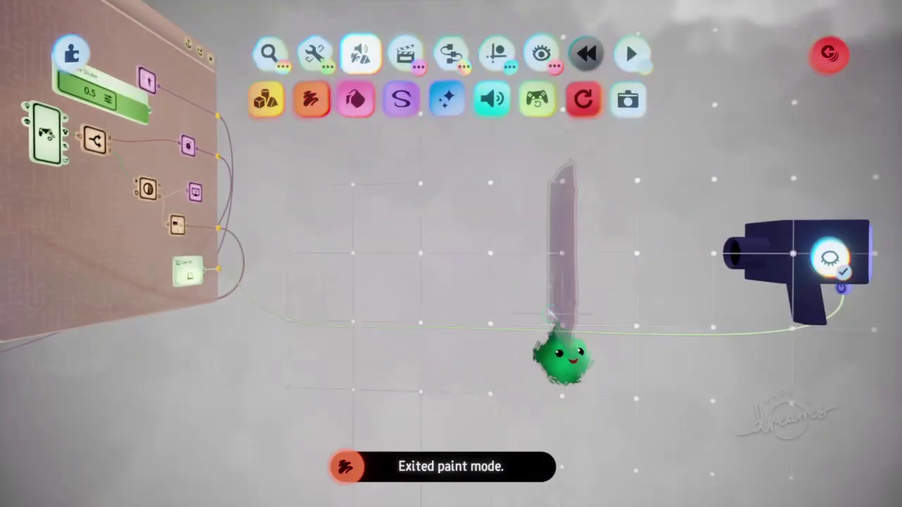
middle_drag(561, 359, 351, 374)
double_click(210, 268)
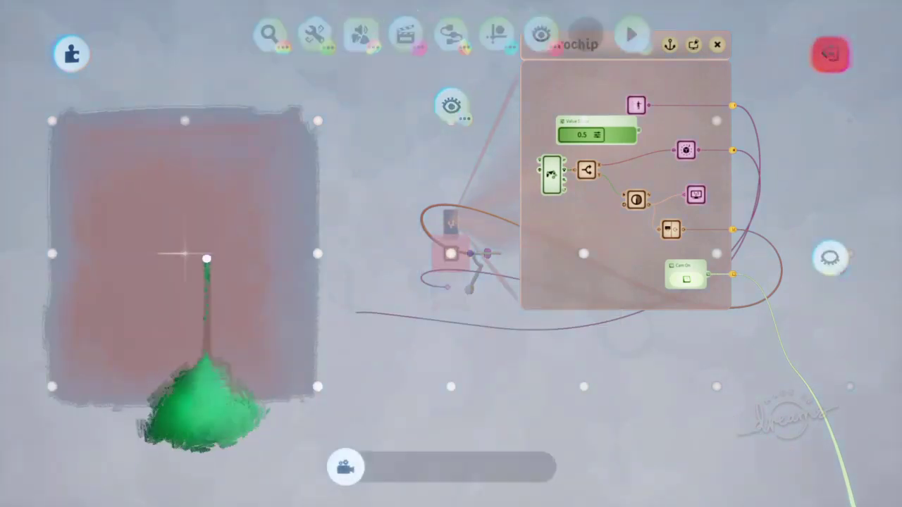
Preview through the camera, then scale the pink shape to 175% and move it left.
key(Escape)
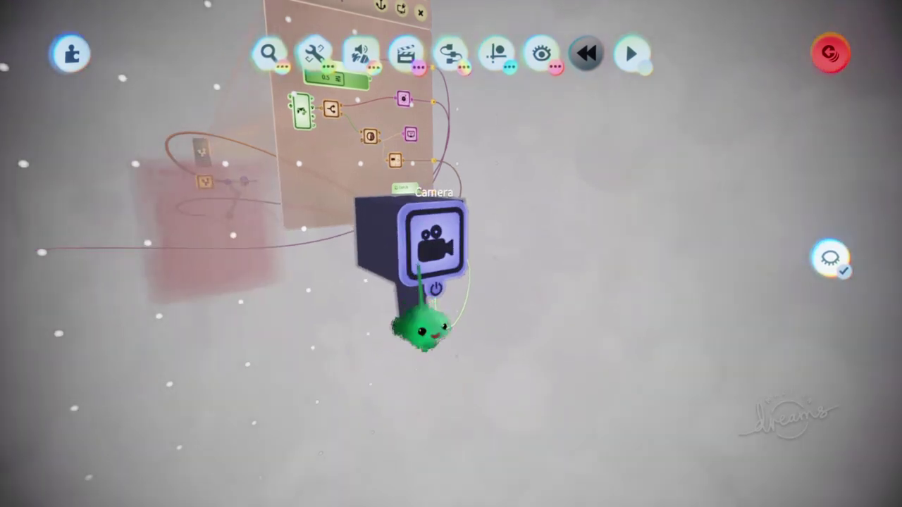
click(420, 331)
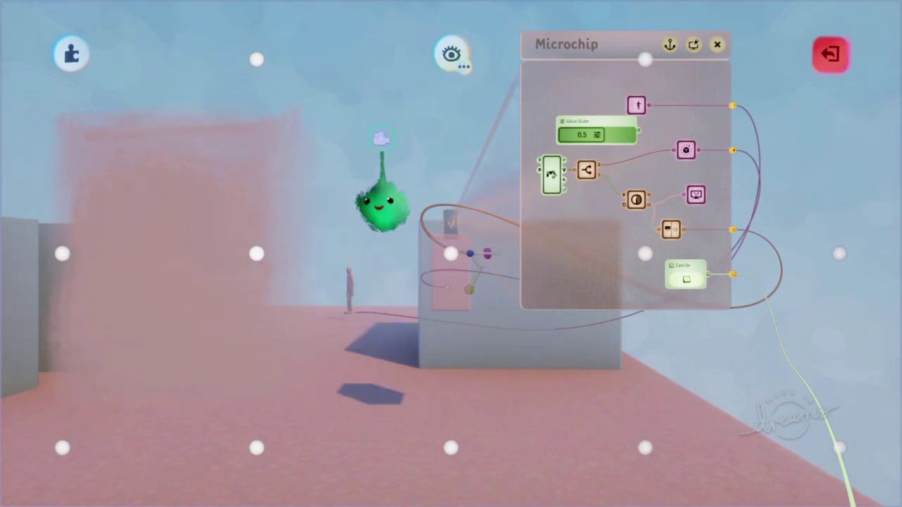
key(Escape)
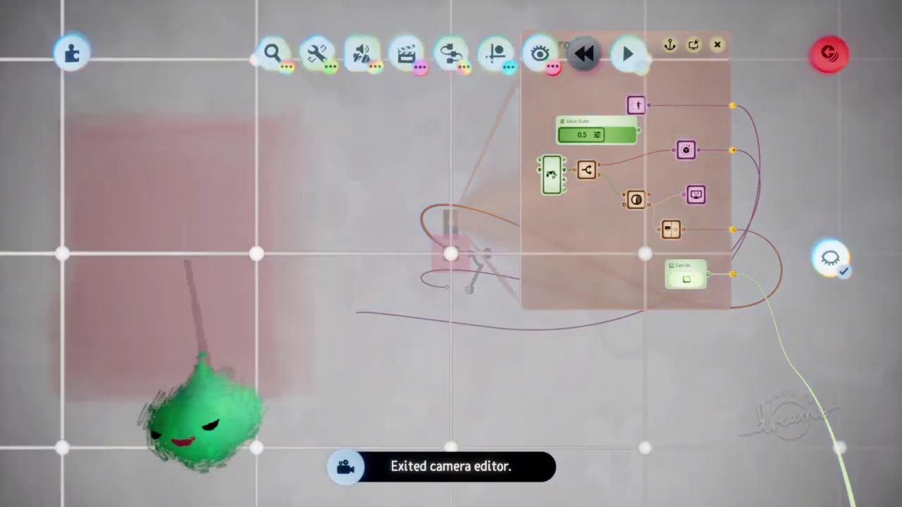
drag(204, 298, 317, 253)
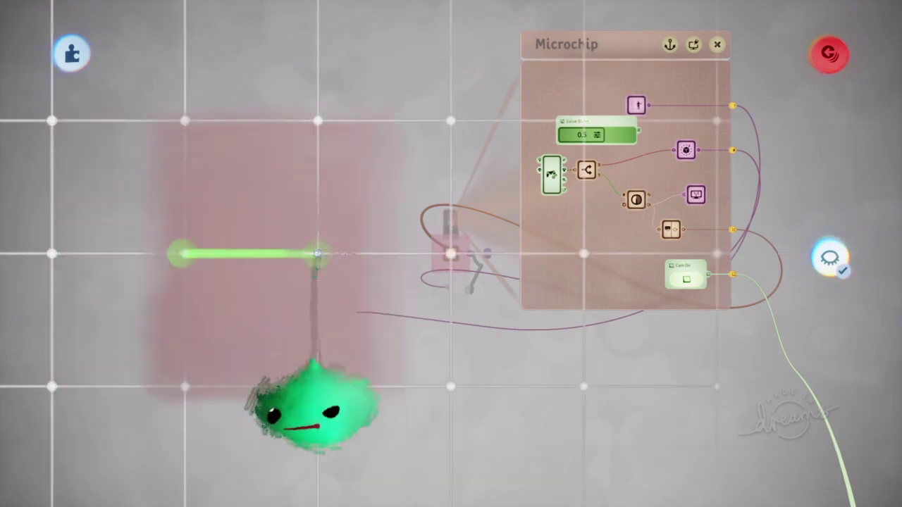
scroll(317, 254, up, 3)
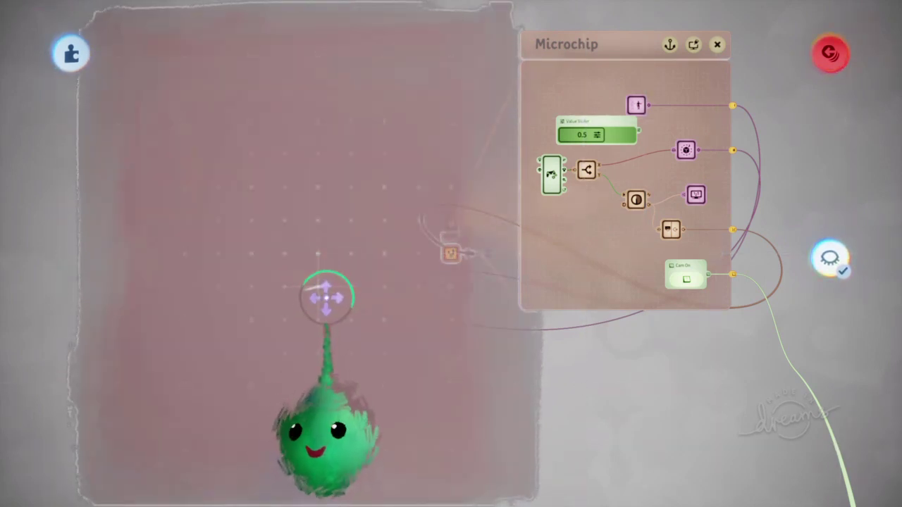
drag(326, 298, 685, 283)
key(Escape)
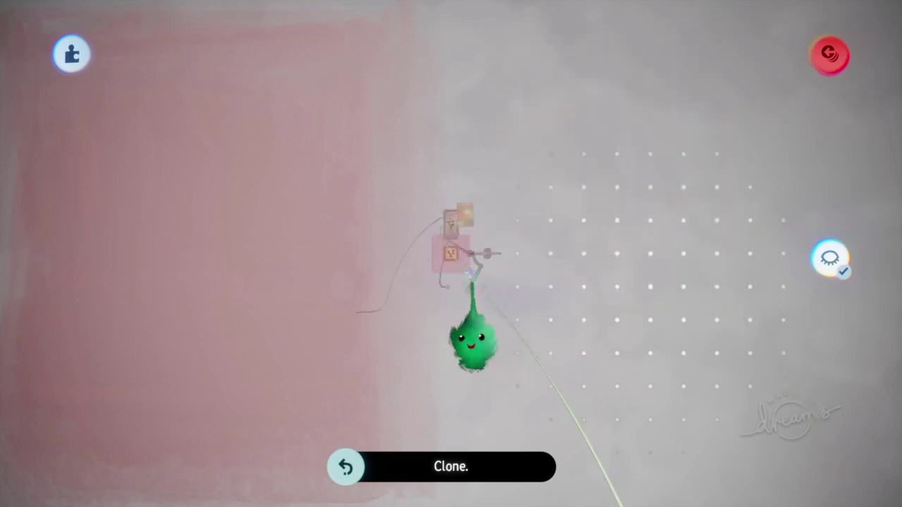
Draw a new wire out of the gadget and check its panel.
drag(218, 286, 684, 287)
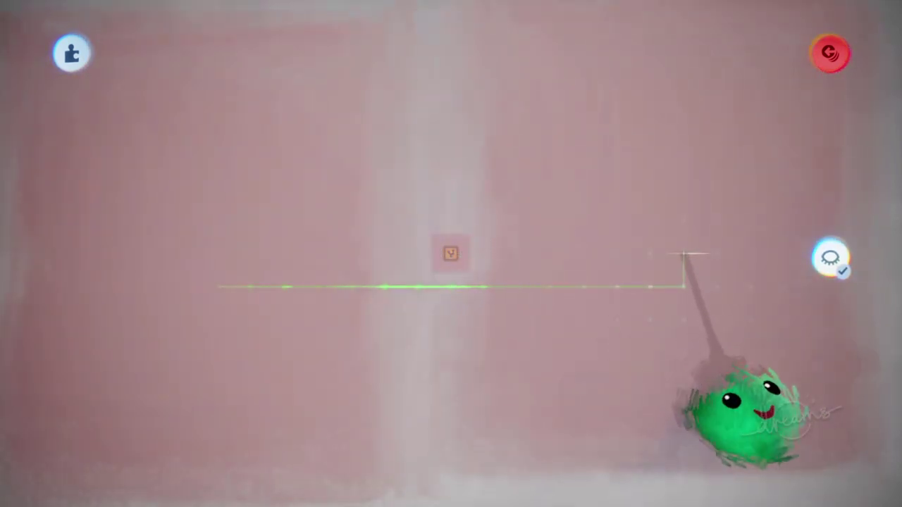
drag(684, 254, 715, 282)
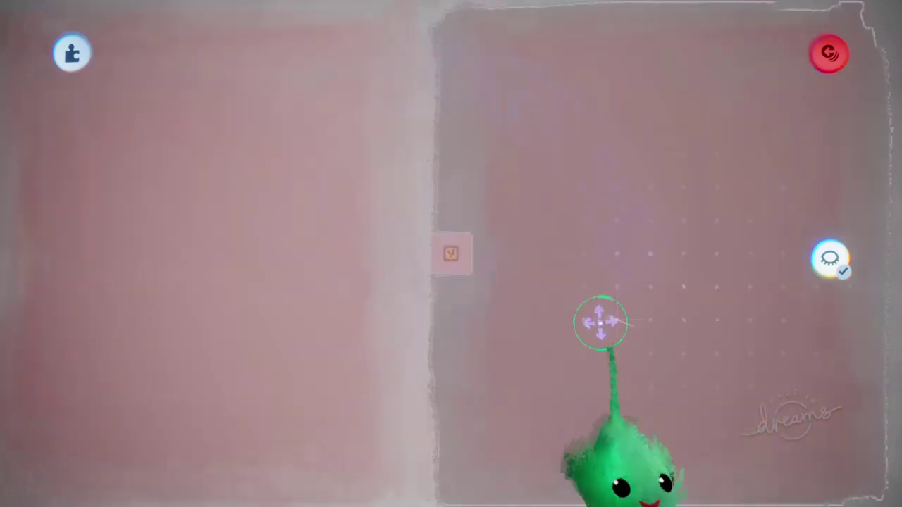
key(Escape)
Clone the shape's dark region and run the scene in Play Mode.
drag(414, 362, 462, 339)
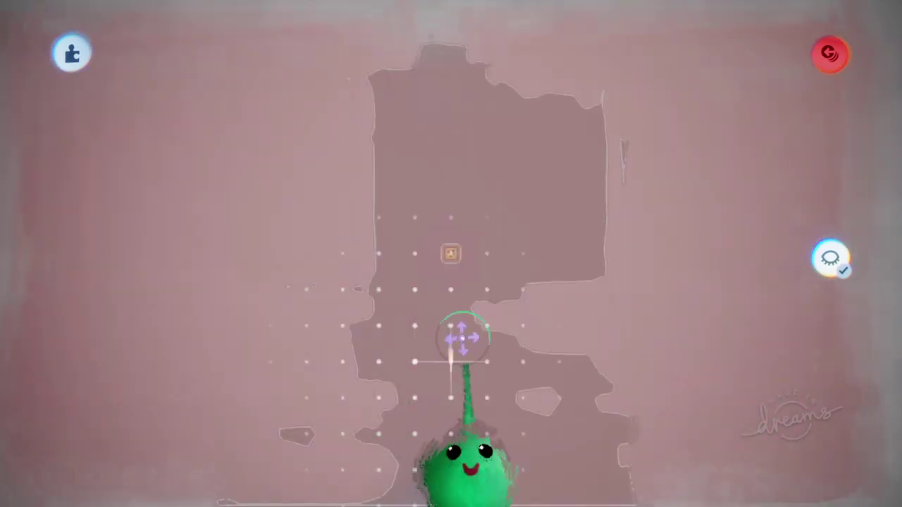
mouse_move(536, 364)
mouse_down()
mouse_move(630, 288)
mouse_move(451, 289)
mouse_move(484, 282)
mouse_move(508, 322)
mouse_up()
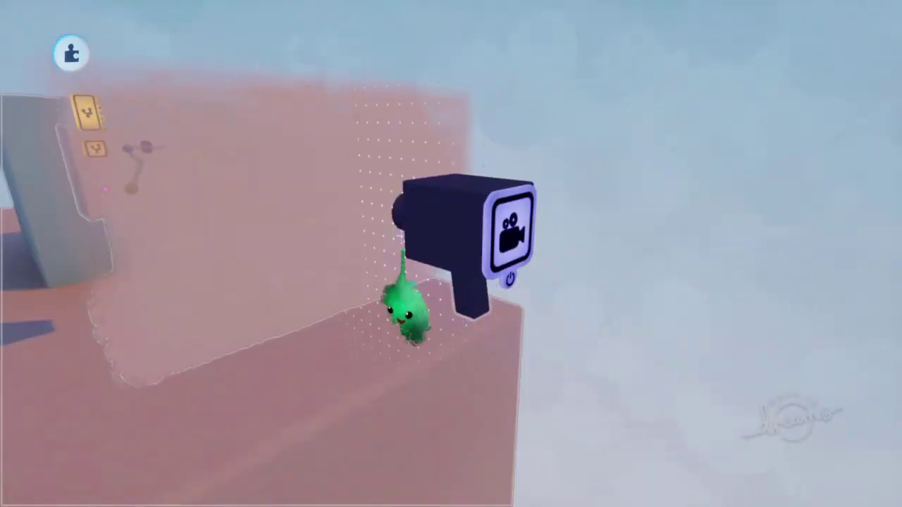
key(Escape)
click(326, 353)
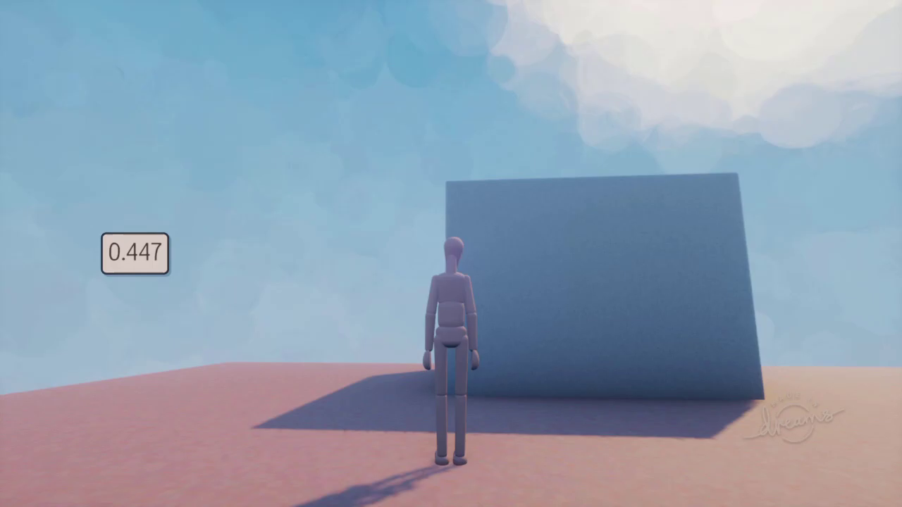
Pause and return to edit mode, view the camera side-on, and open the Microchip.
key(Escape)
click(286, 352)
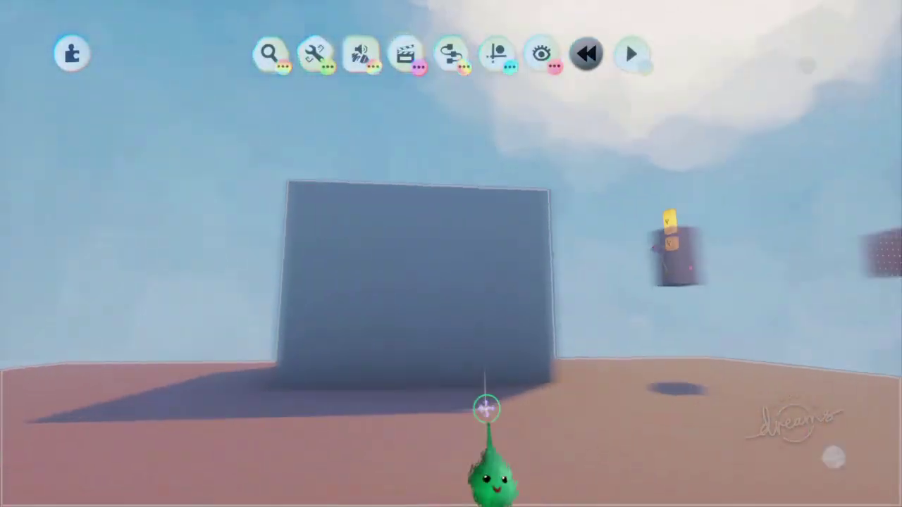
middle_drag(486, 409, 622, 379)
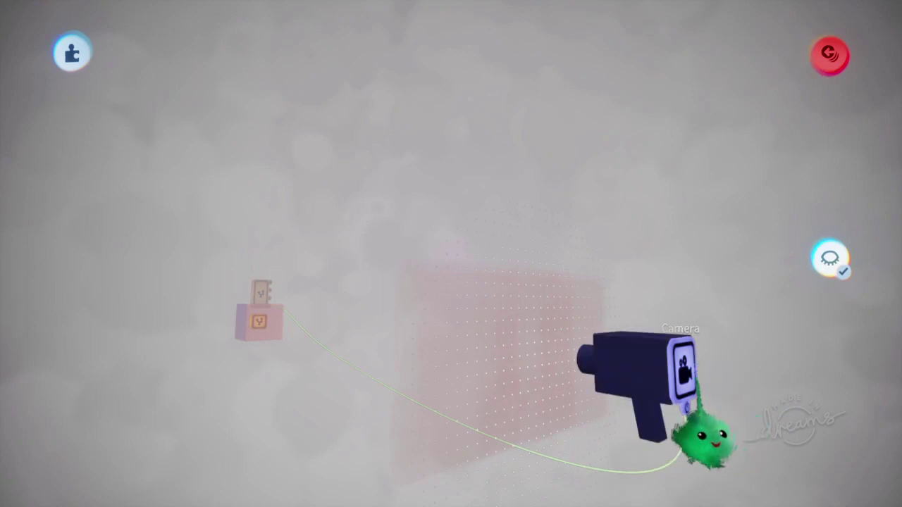
middle_drag(694, 440, 800, 465)
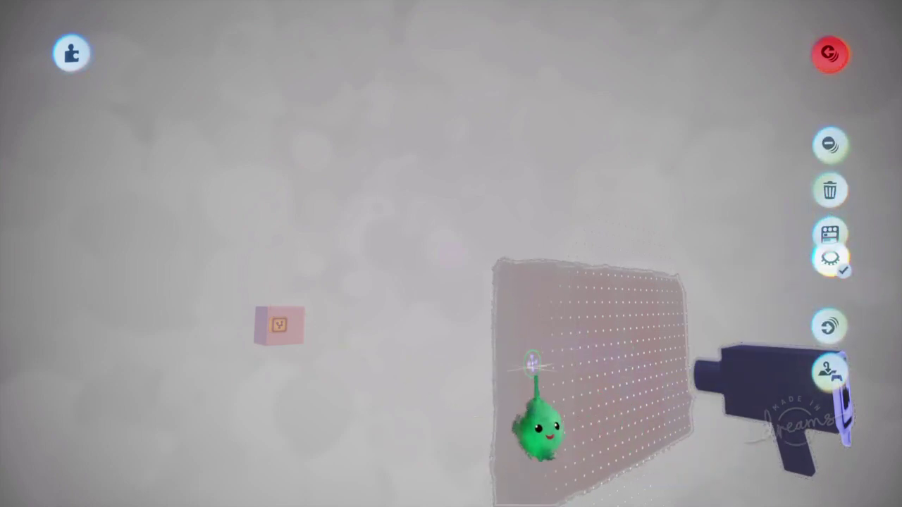
click(396, 407)
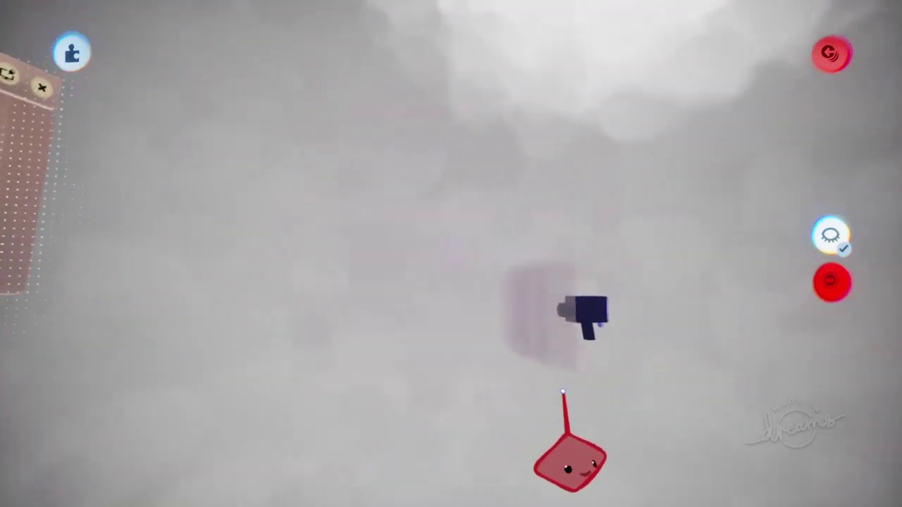
Reposition the camera gadget next to the Microchip and play the scene to test the readout.
drag(557, 384, 582, 349)
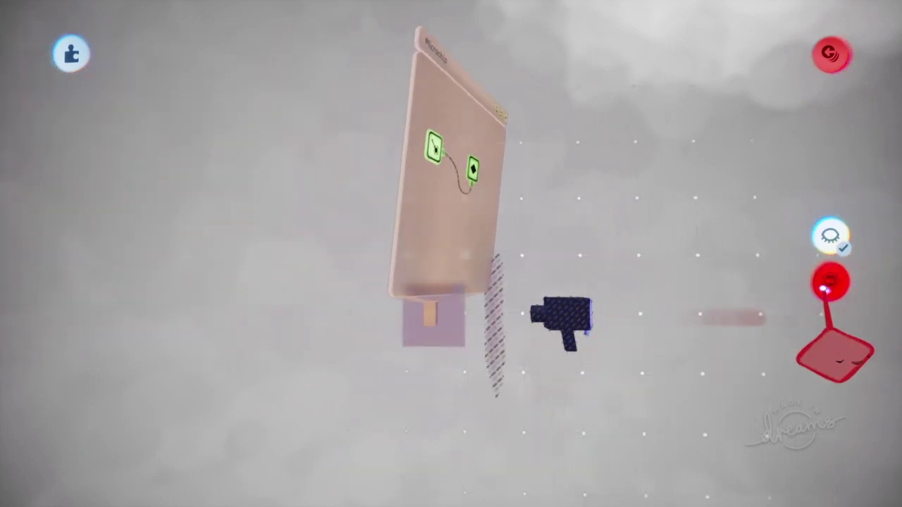
drag(835, 356, 712, 416)
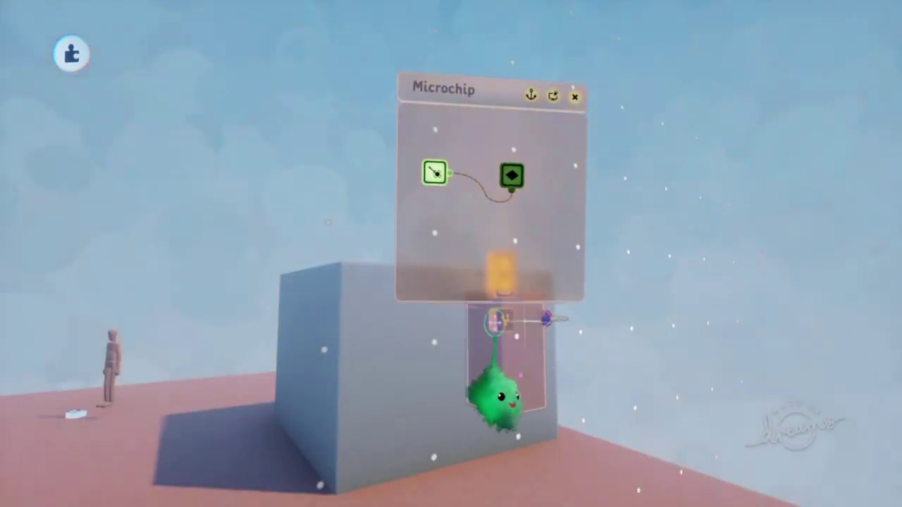
key(Escape)
click(326, 357)
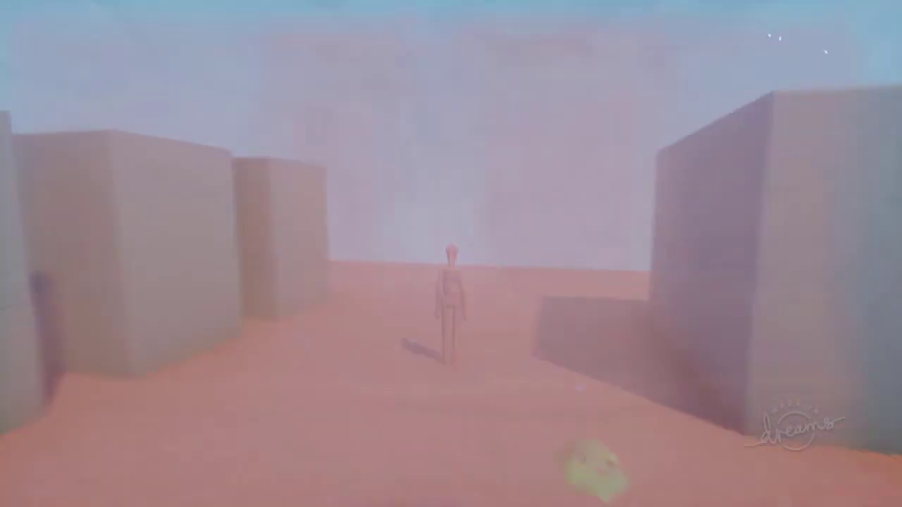
Stop play, close the Painting coat properties, and exit the shape and camera editors to edit mode.
key(Escape)
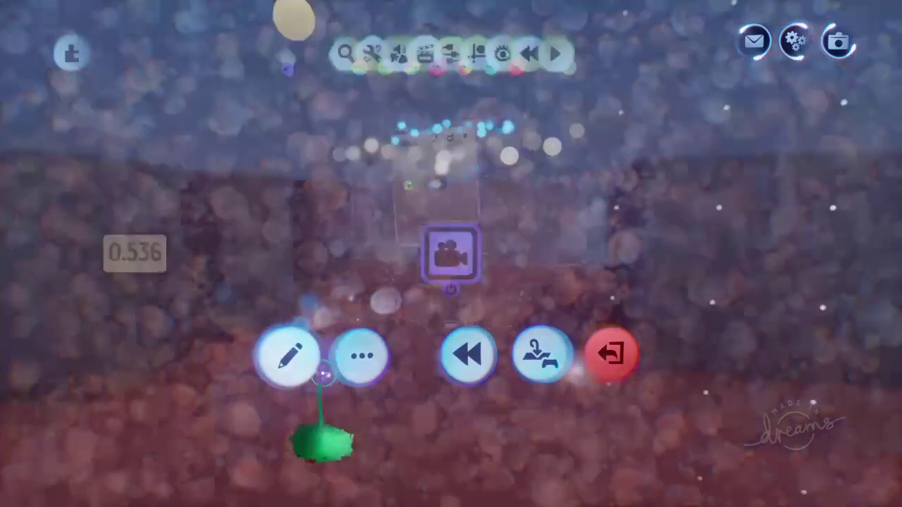
click(313, 366)
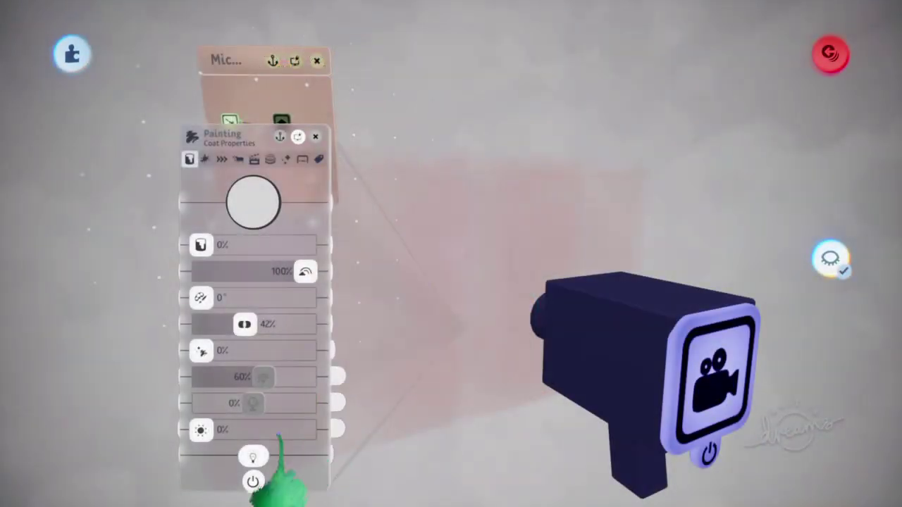
key(Escape)
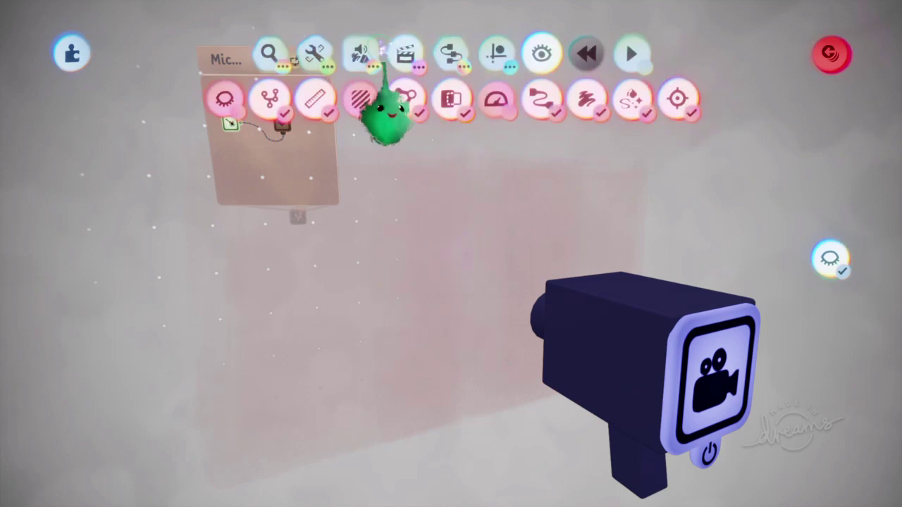
scroll(385, 113, down, 5)
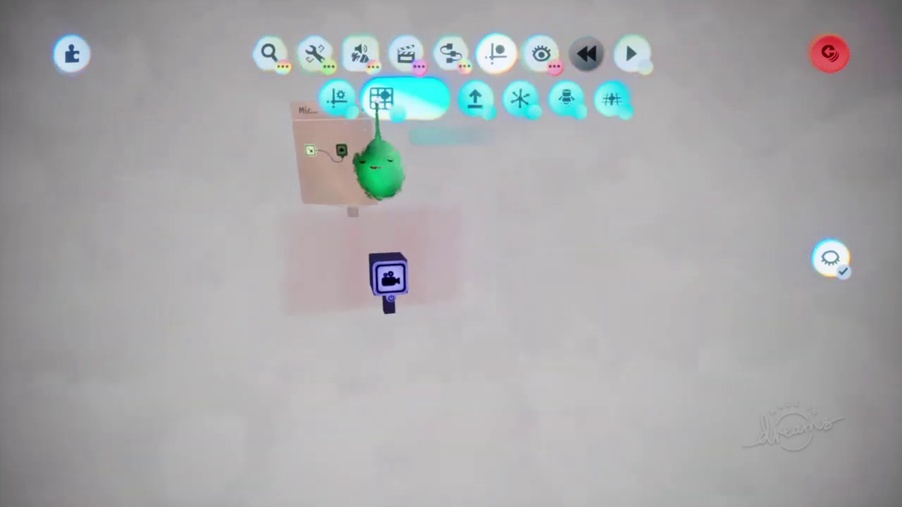
key(Escape)
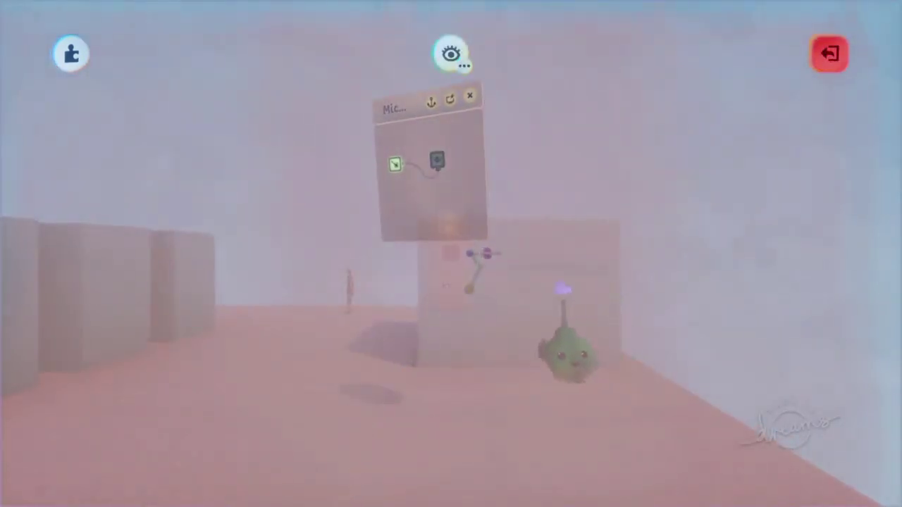
key(Escape)
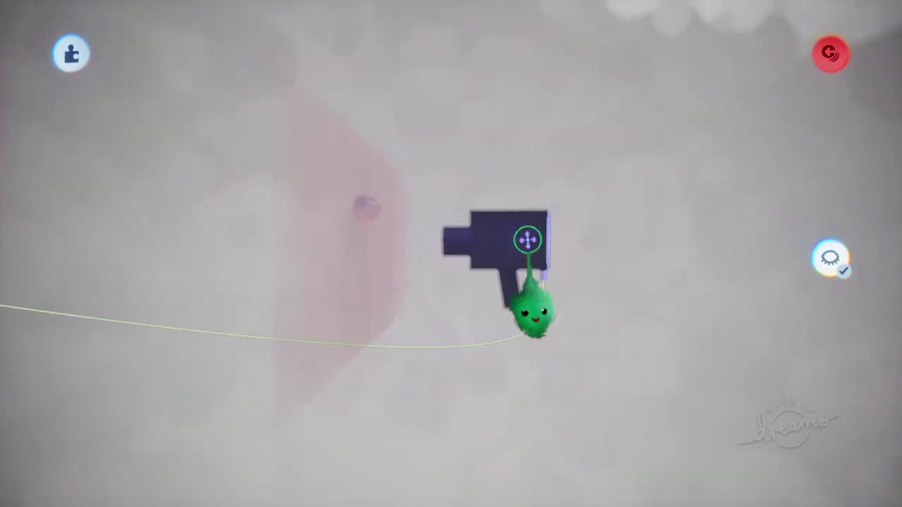
Check the camera gadget's view and the rock's Sculpture properties, then play to see the readout.
click(533, 303)
key(Escape)
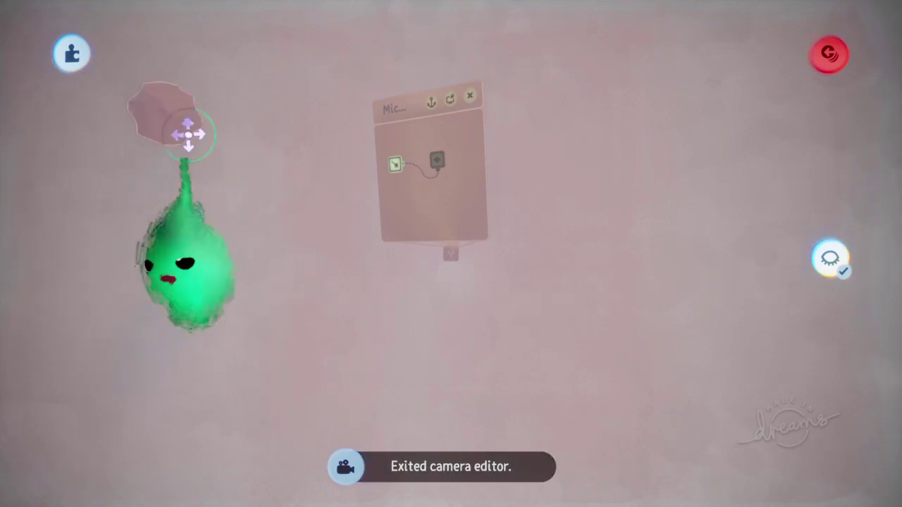
click(177, 115)
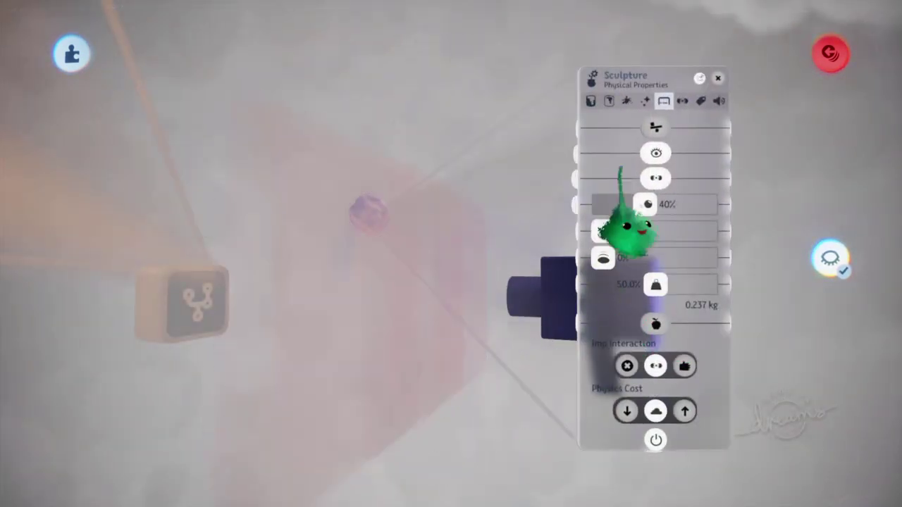
key(Escape)
key(Escape)
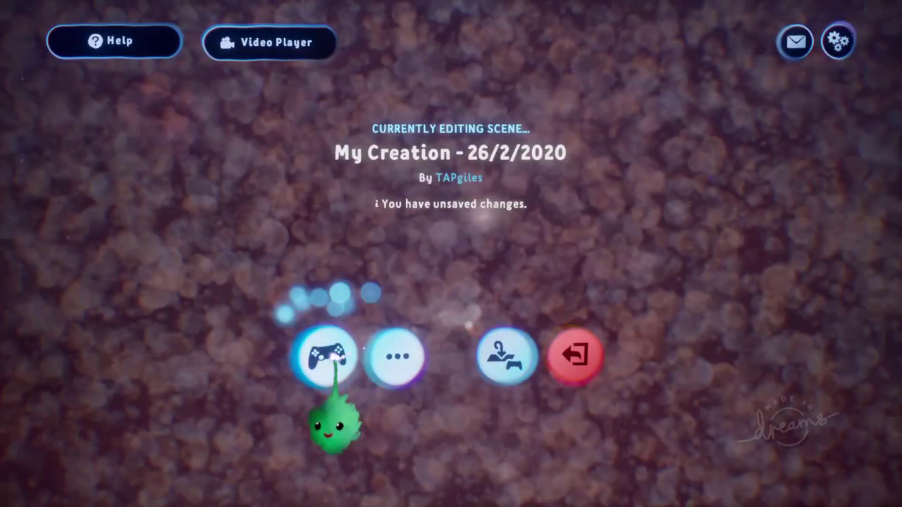
click(328, 356)
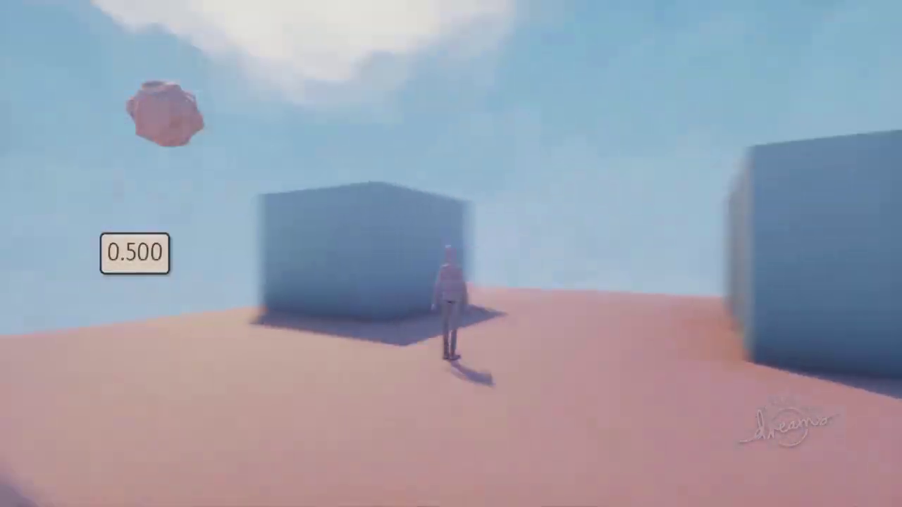